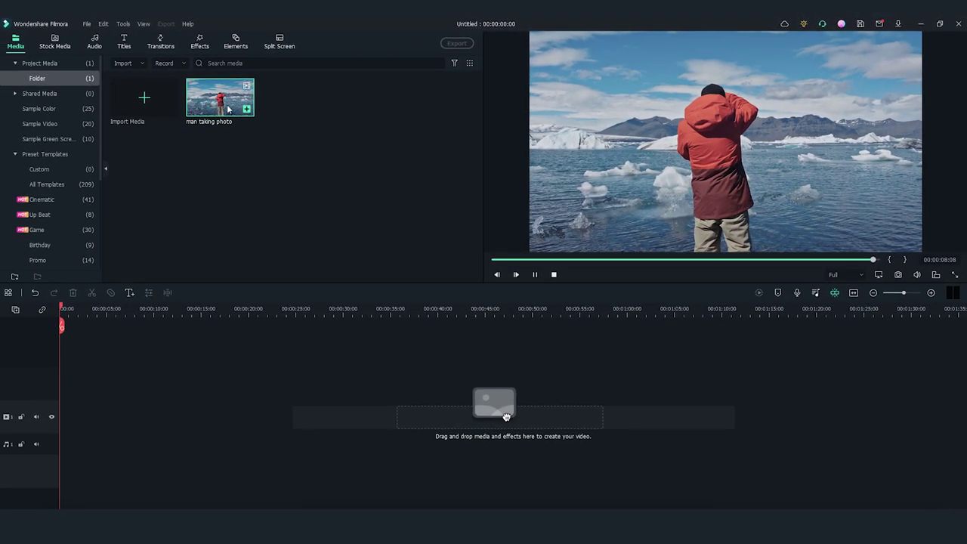
Place the man taking photo clip on the video track and split it at 00:00:01:15.
left_click_drag(507, 416, 62, 424)
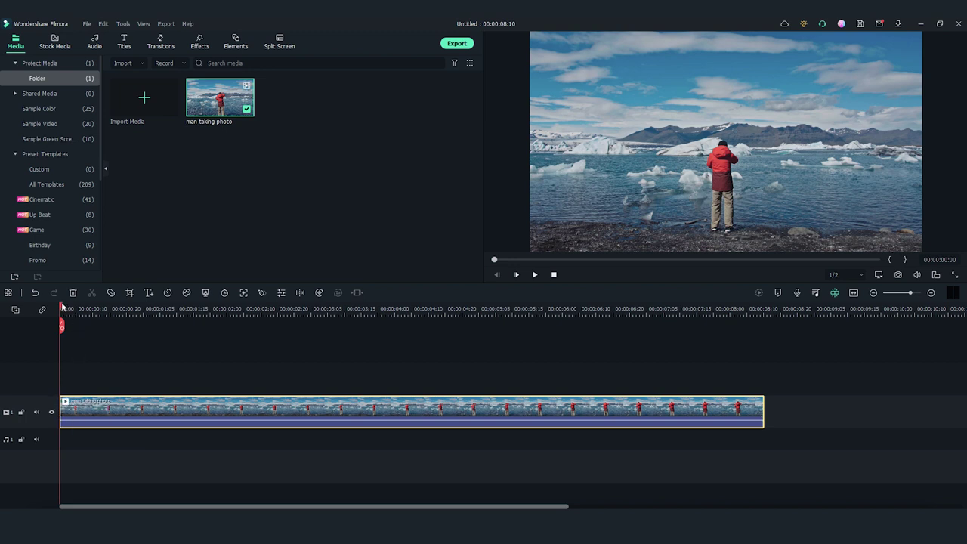
left_click_drag(63, 307, 193, 326)
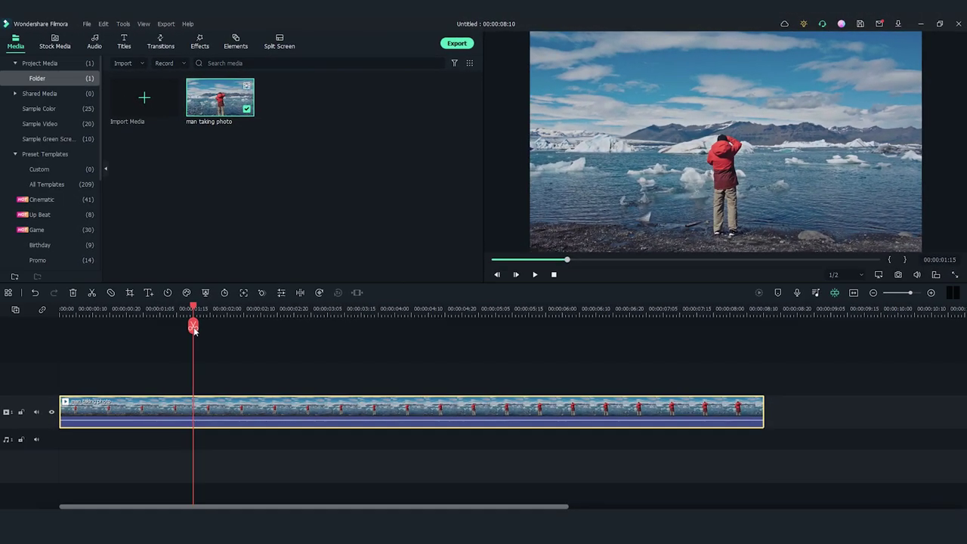
left_click(193, 327)
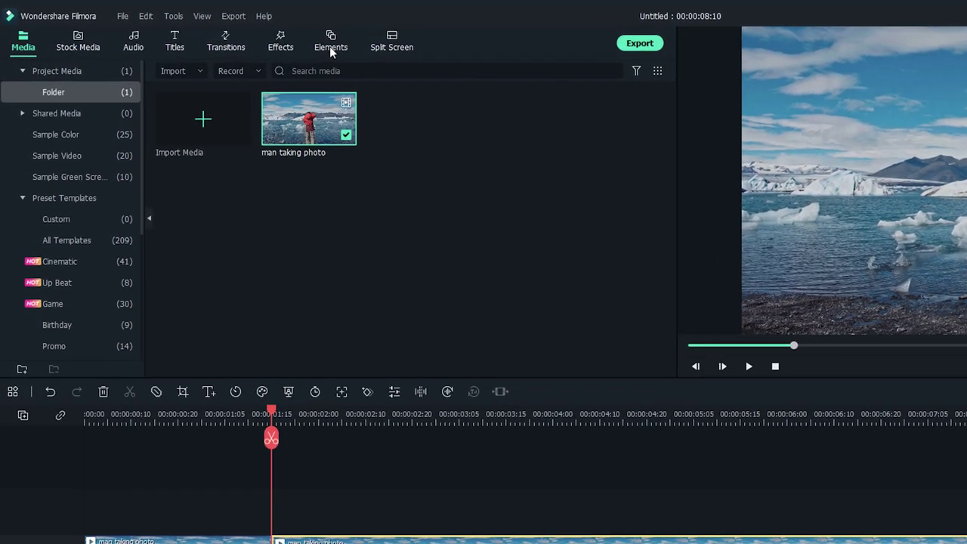
Browse Elements > Filmstock to the Starry Sky Background category.
left_click(236, 45)
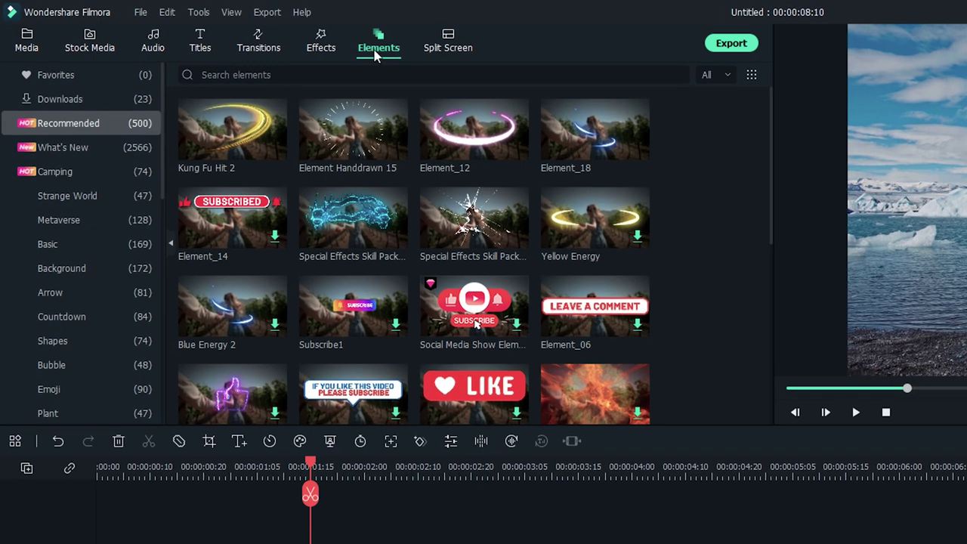
scroll(91, 295, "down", 10)
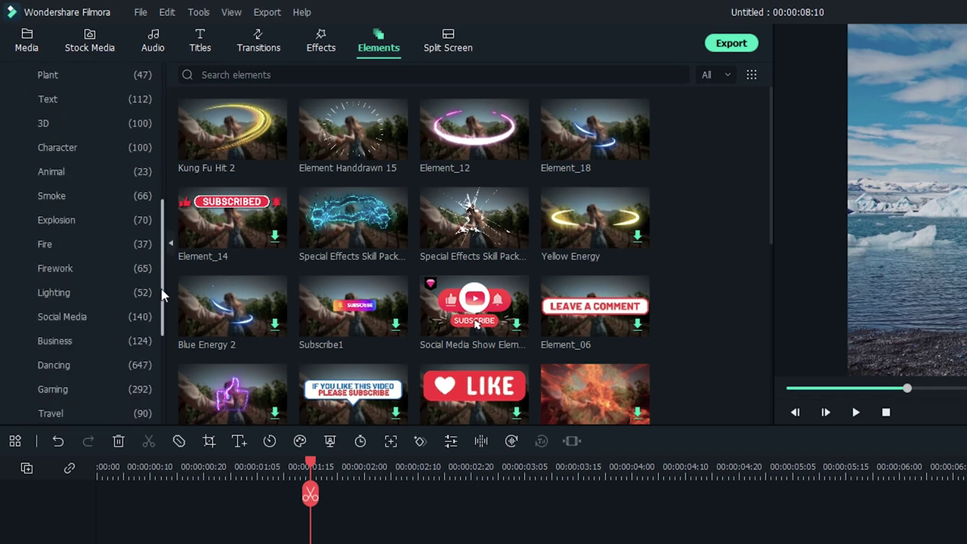
left_click(27, 389)
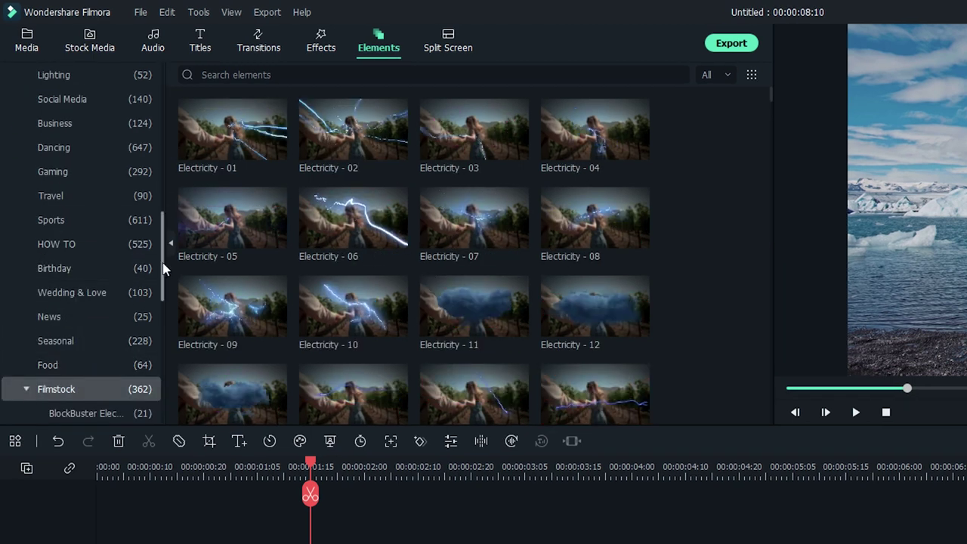
left_click_drag(161, 270, 160, 382)
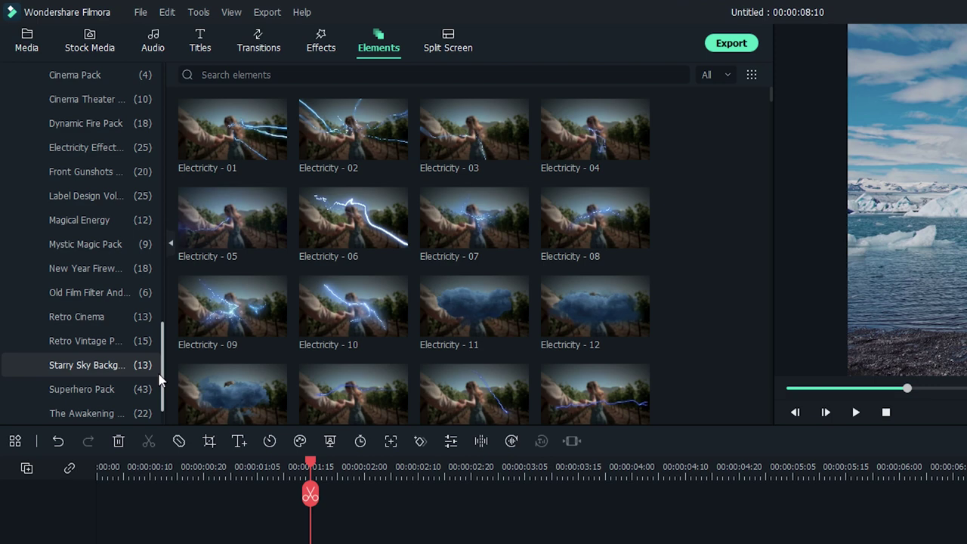
left_click(62, 367)
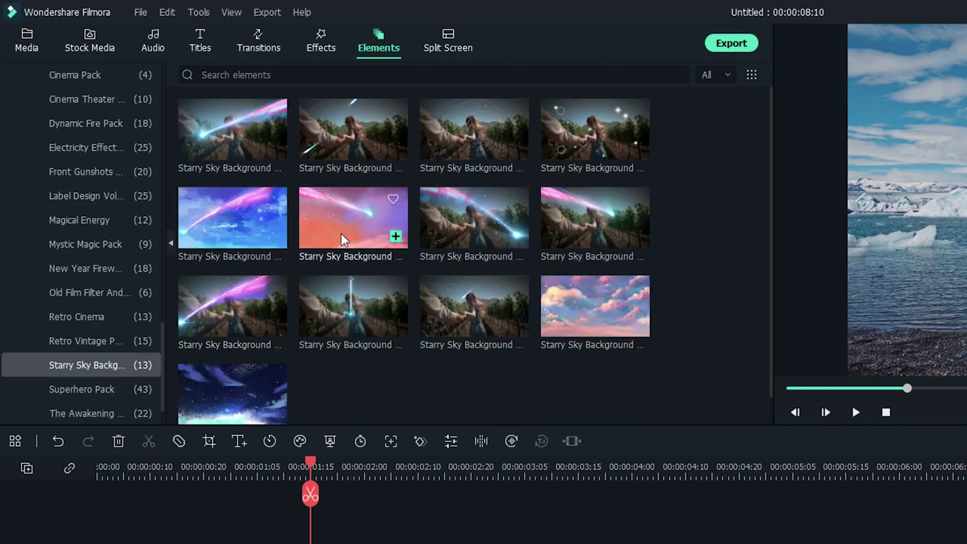
Put pink Starry Sky Background Element 06 on track 2 at the cut and trim the lakeside clip to match.
left_click_drag(341, 234, 315, 543)
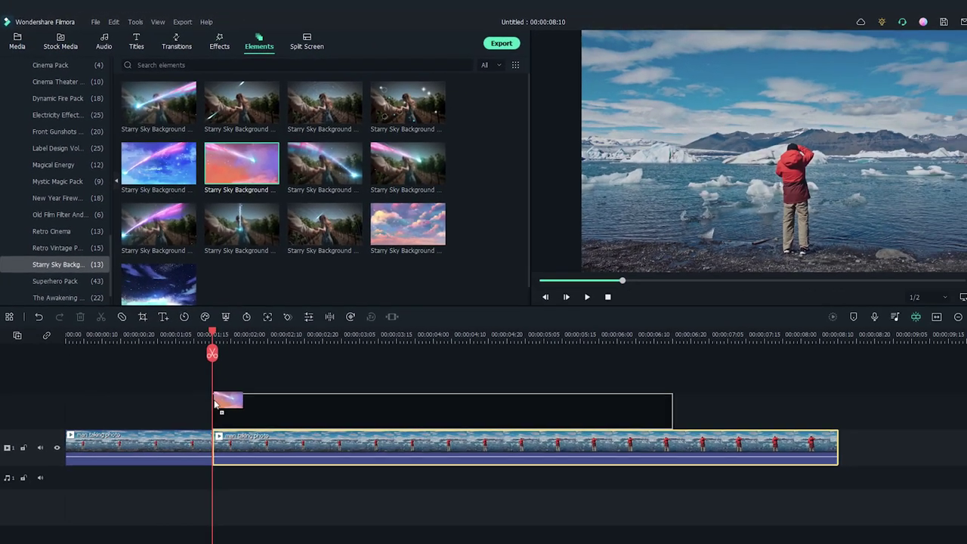
left_click_drag(215, 404, 216, 412)
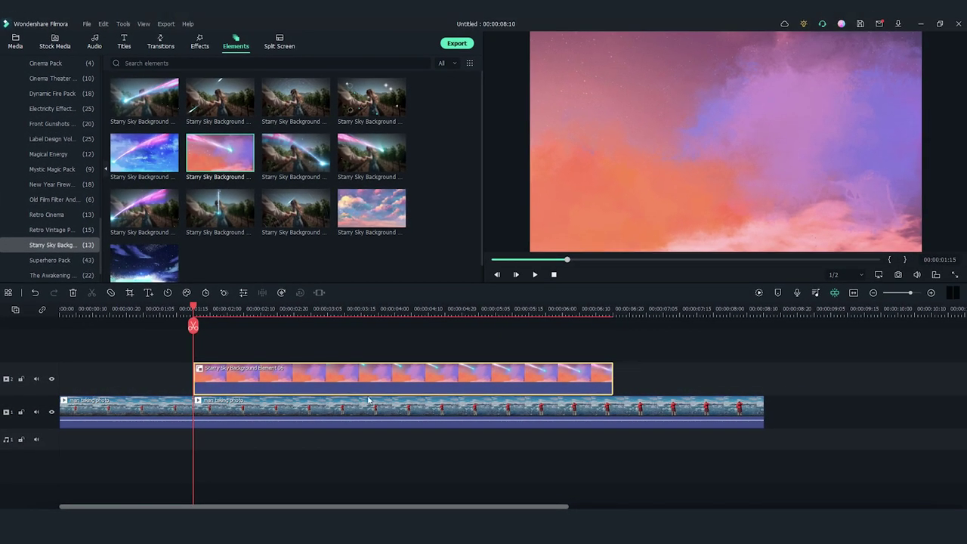
left_click_drag(761, 409, 612, 412)
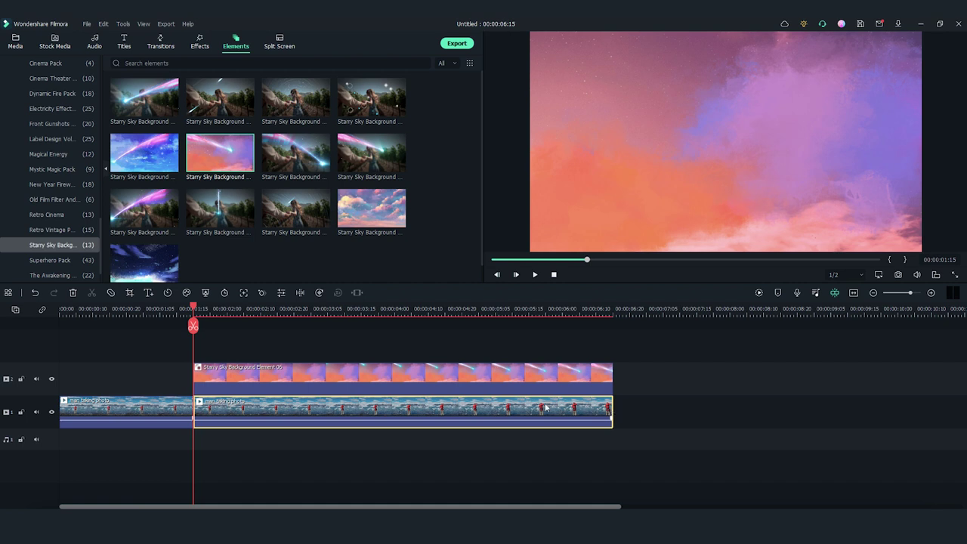
Give the sky element a linear mask rotated -90° with Y 50 and blur strength 20.
double_click(224, 379)
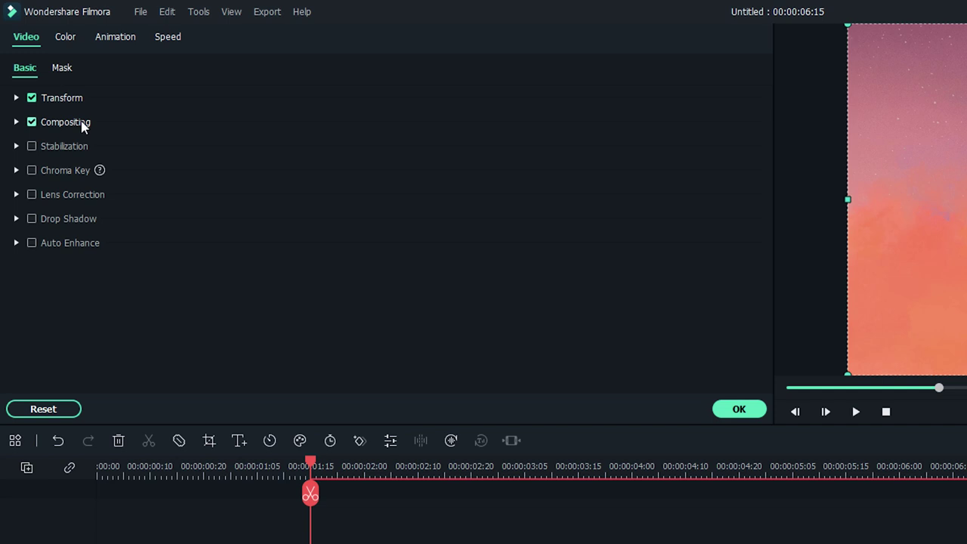
left_click(66, 73)
left_click(484, 156)
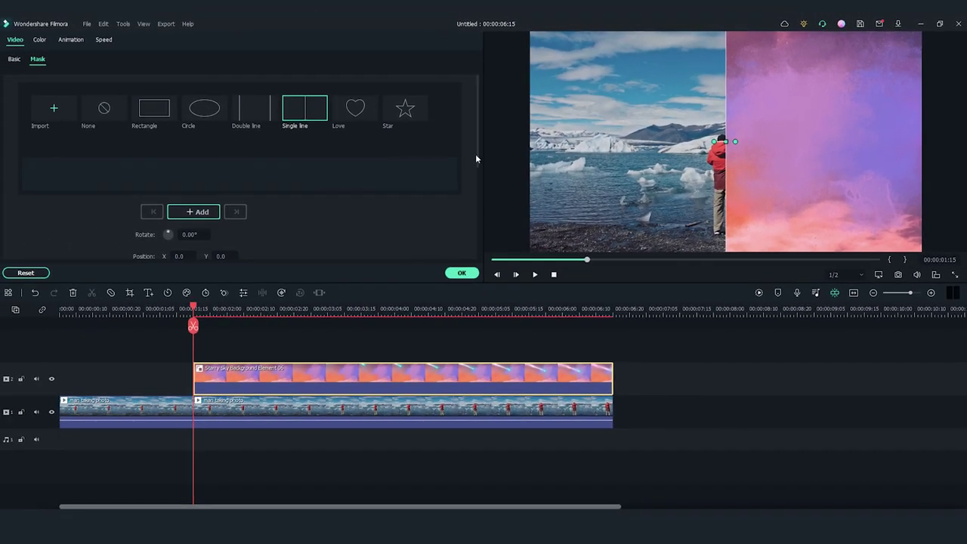
left_click_drag(475, 159, 469, 211)
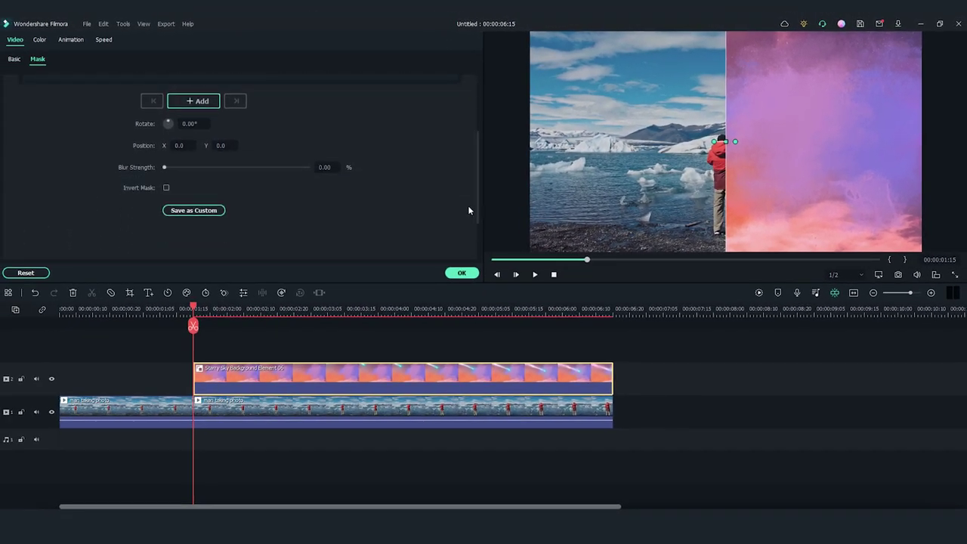
left_click_drag(186, 123, 227, 148)
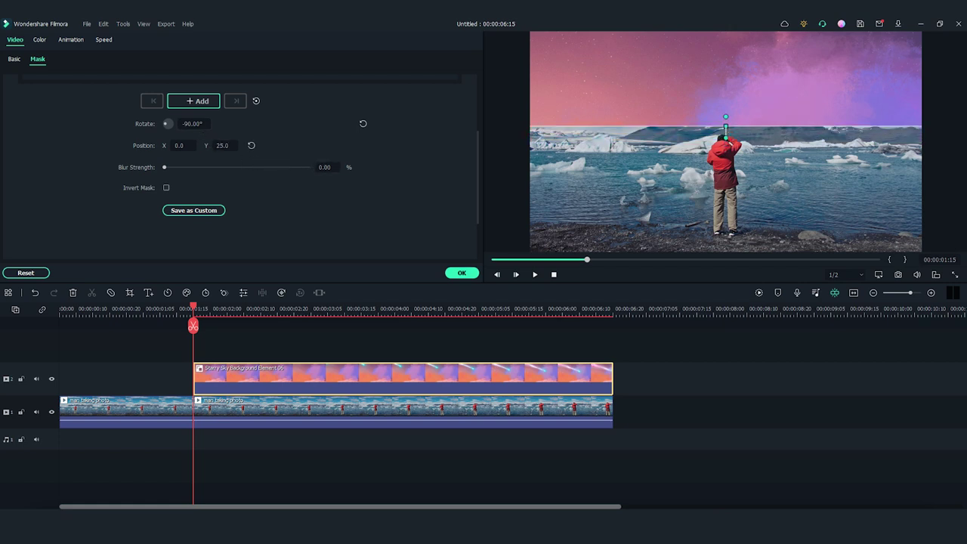
left_click_drag(172, 166, 186, 167)
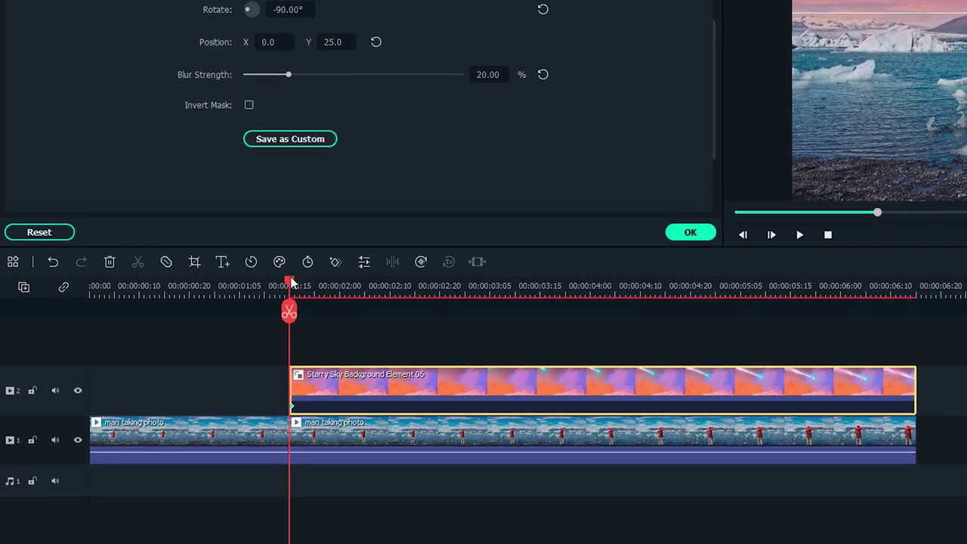
left_click(417, 487)
left_click_drag(434, 301, 909, 318)
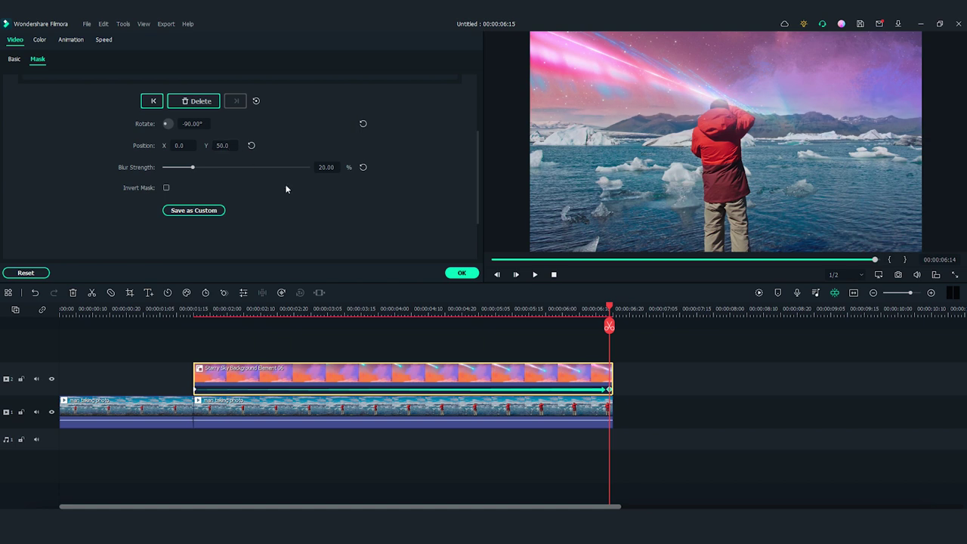
Confirm the mask, then add a short Basic Dissolve at the start of the starry sky element.
left_click(458, 273)
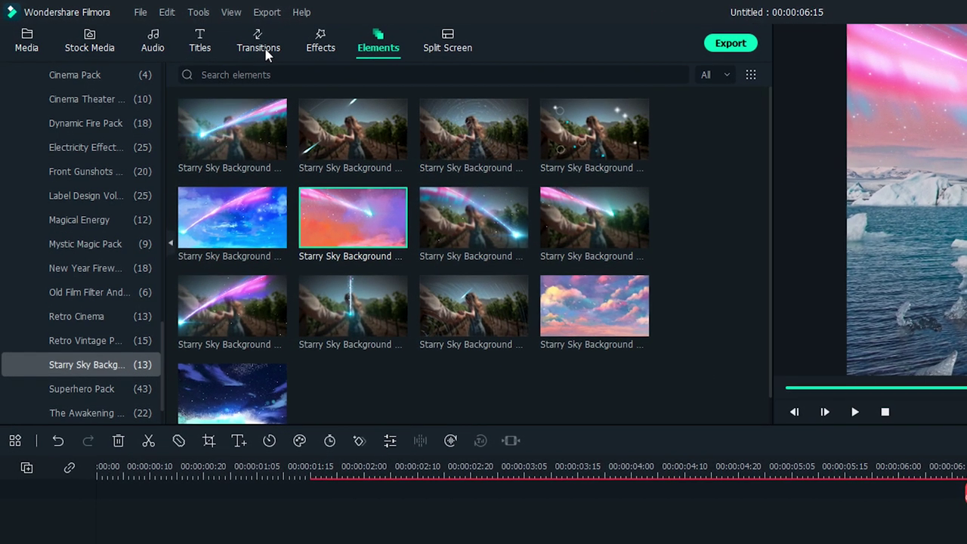
left_click(261, 45)
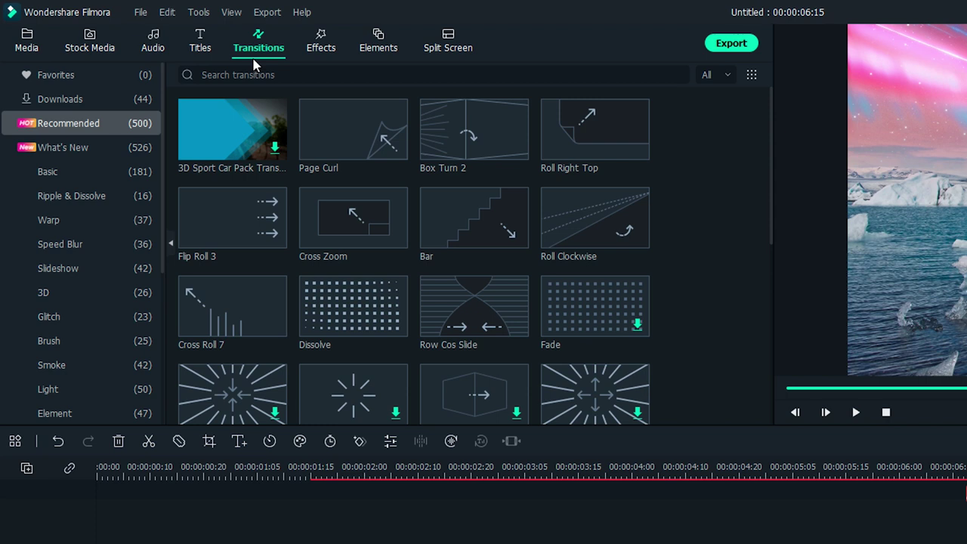
left_click(145, 173)
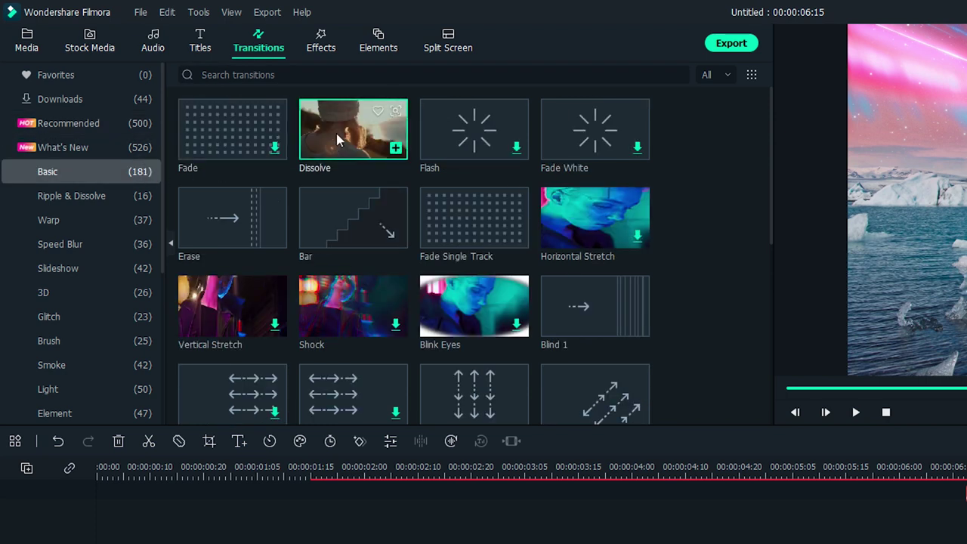
left_click_drag(336, 133, 194, 385)
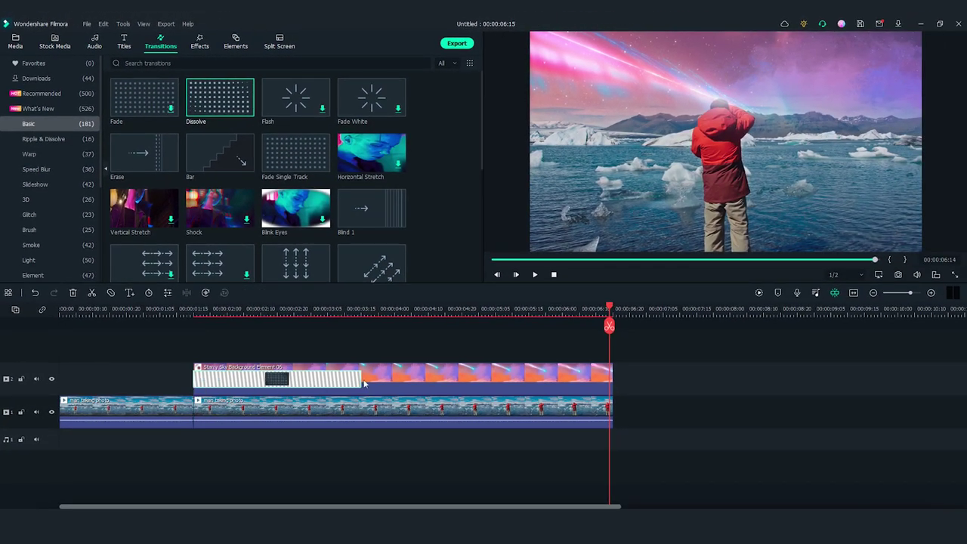
left_click_drag(361, 379, 302, 380)
left_click_drag(216, 377, 214, 378)
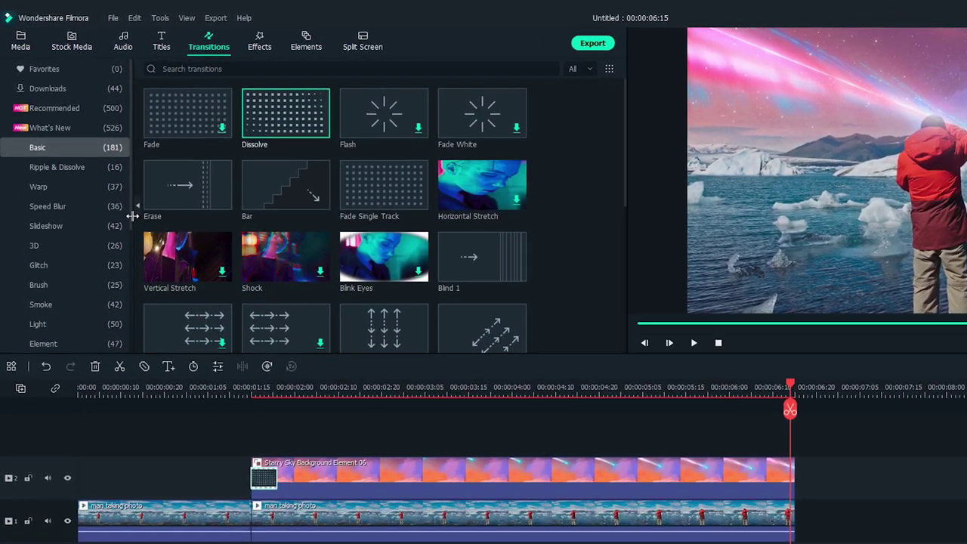
Add a Filmstock Light Leaks transition on the cut between the two lakeside clips.
left_click_drag(135, 220, 132, 302)
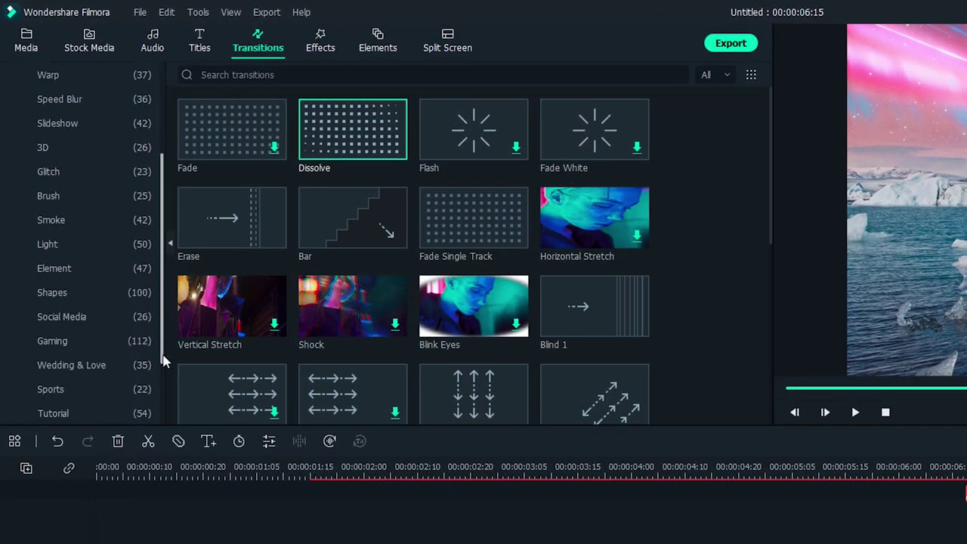
left_click_drag(164, 362, 164, 417)
left_click(25, 389)
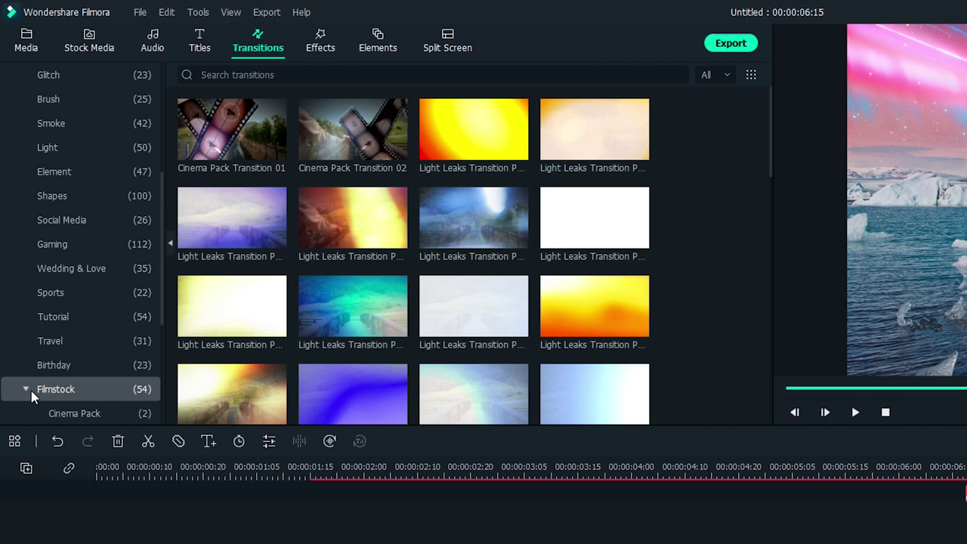
left_click_drag(164, 329, 162, 367)
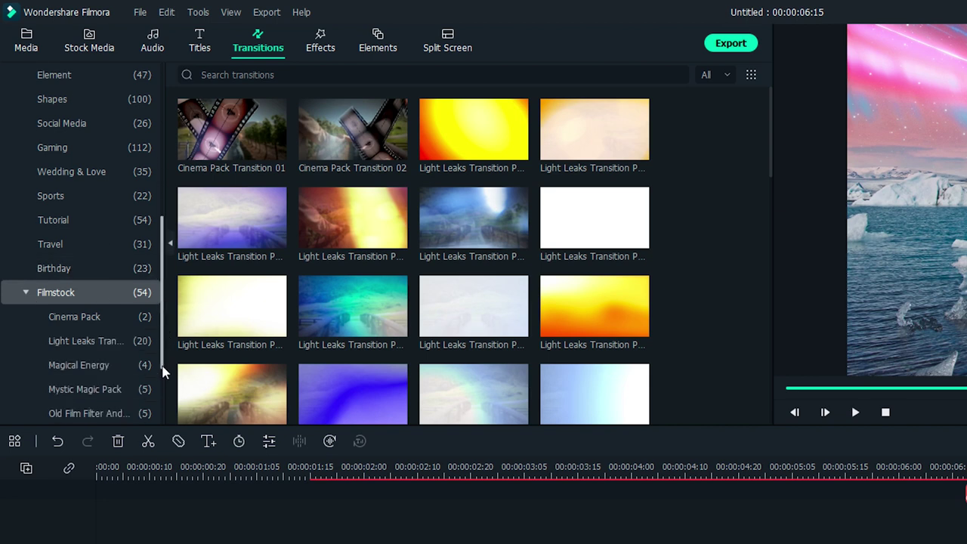
left_click(127, 347)
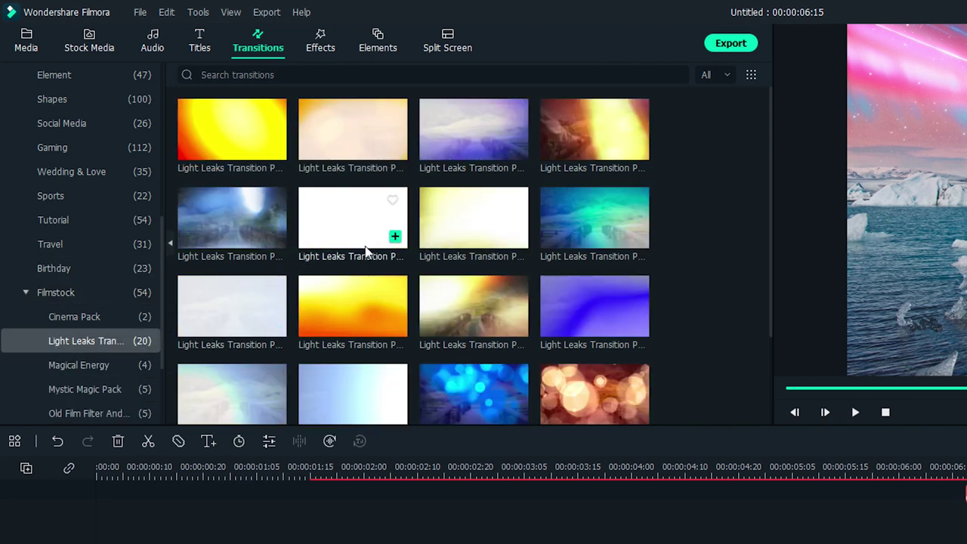
left_click_drag(475, 153, 192, 414)
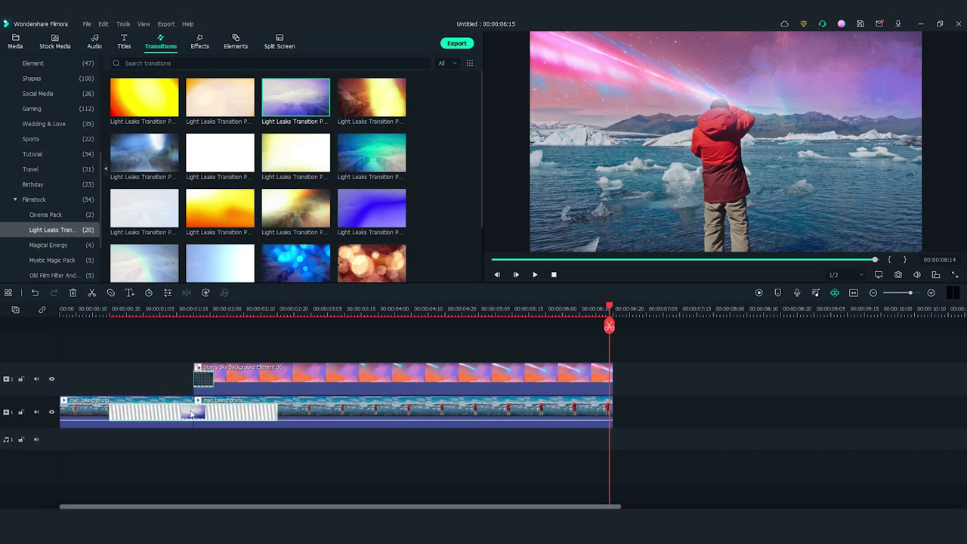
left_click(228, 415)
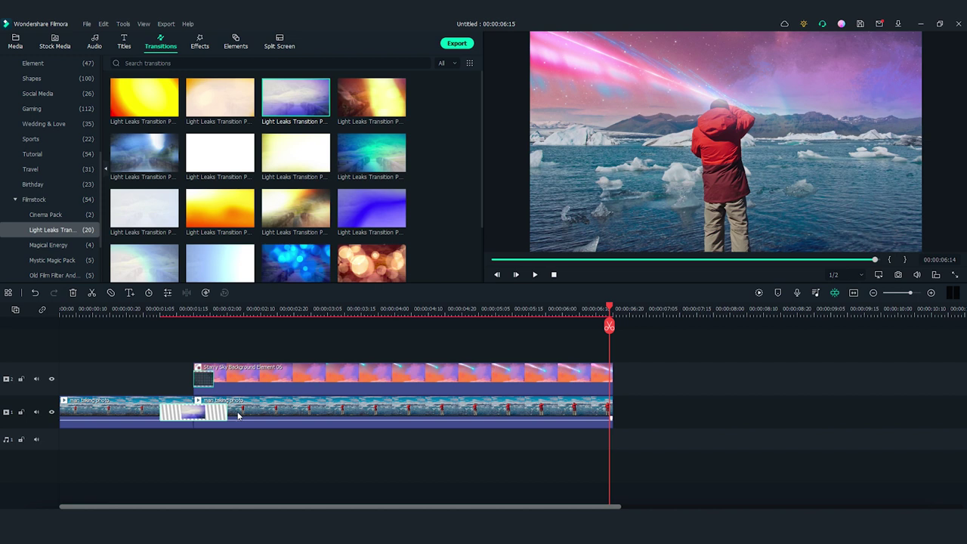
Grade the second lakeside clip: temperature 15, tint 12, contrast 15, saturation 38, brightness 12.
left_click(265, 413)
double_click(265, 414)
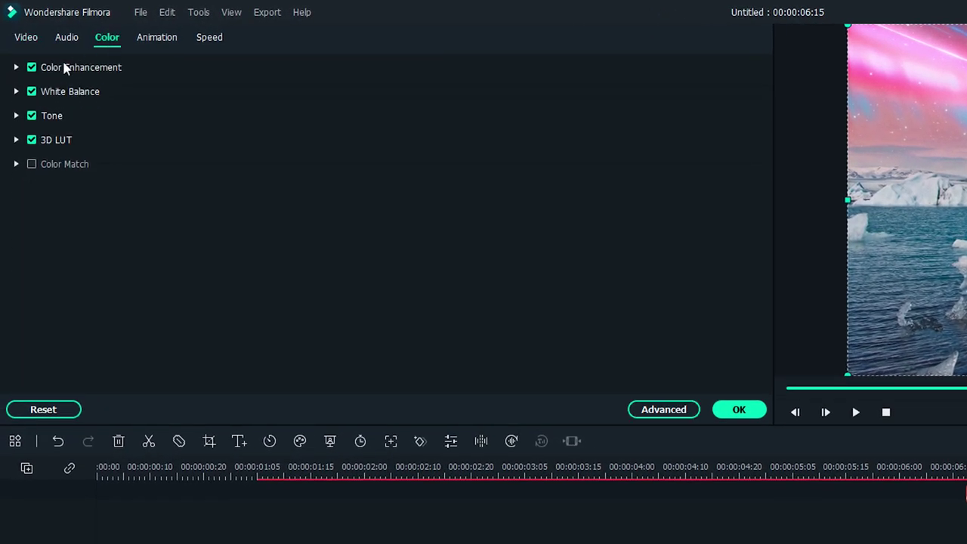
left_click(18, 92)
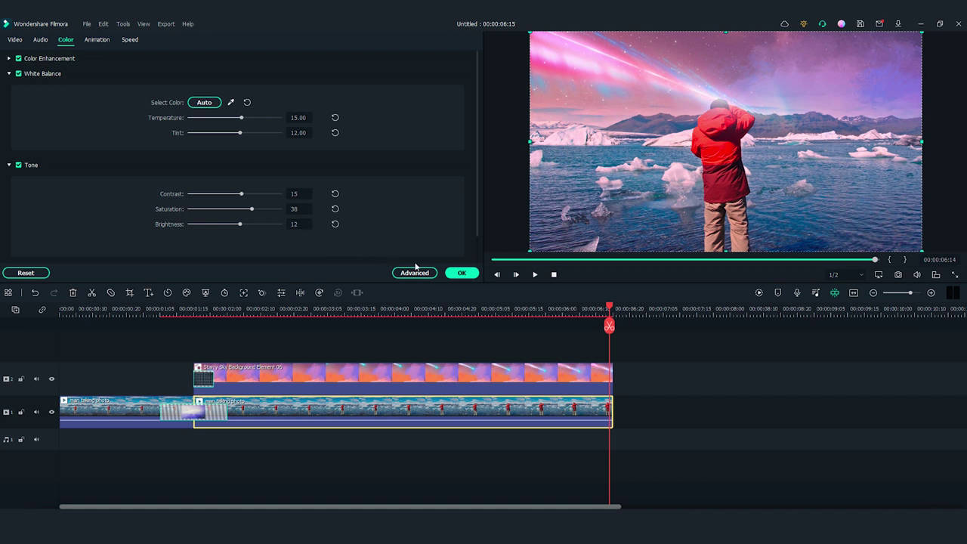
left_click(458, 273)
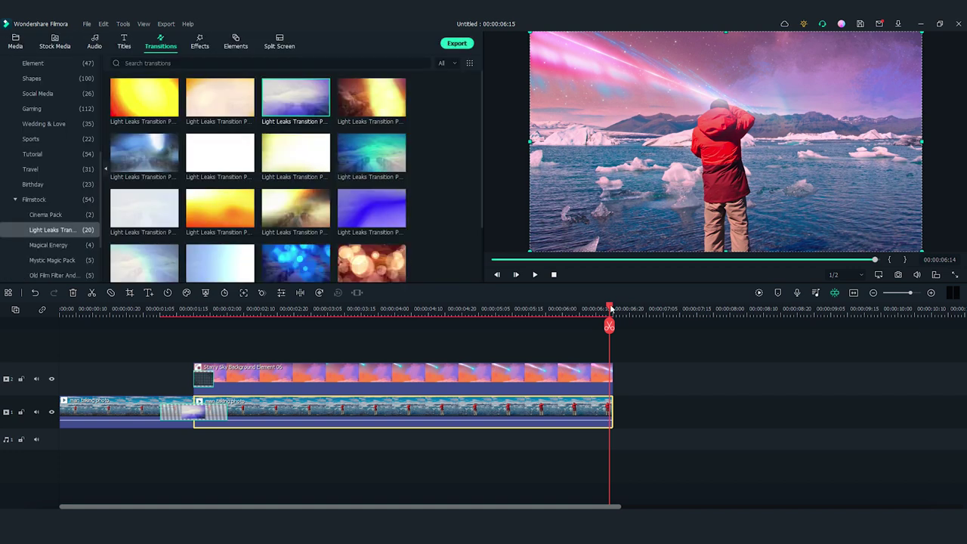
left_click_drag(610, 312, 51, 316)
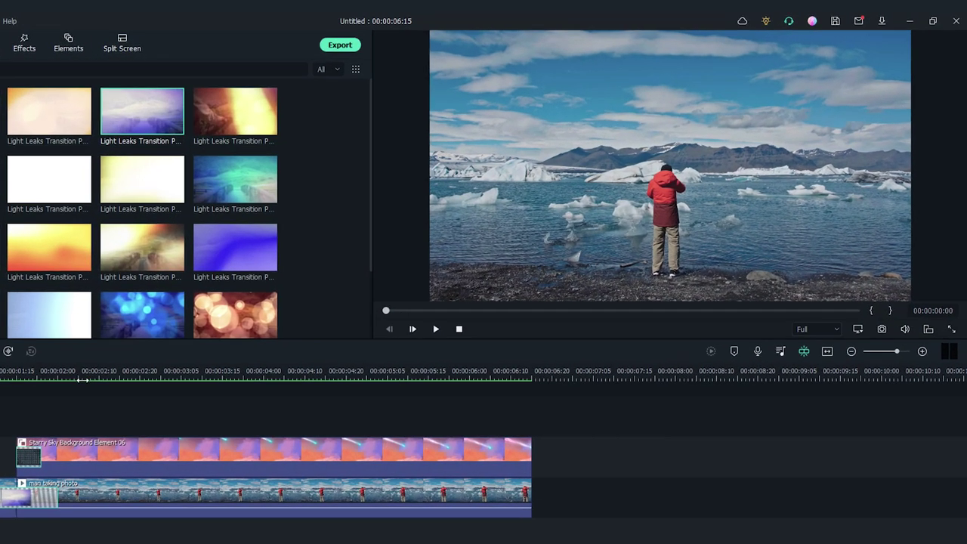